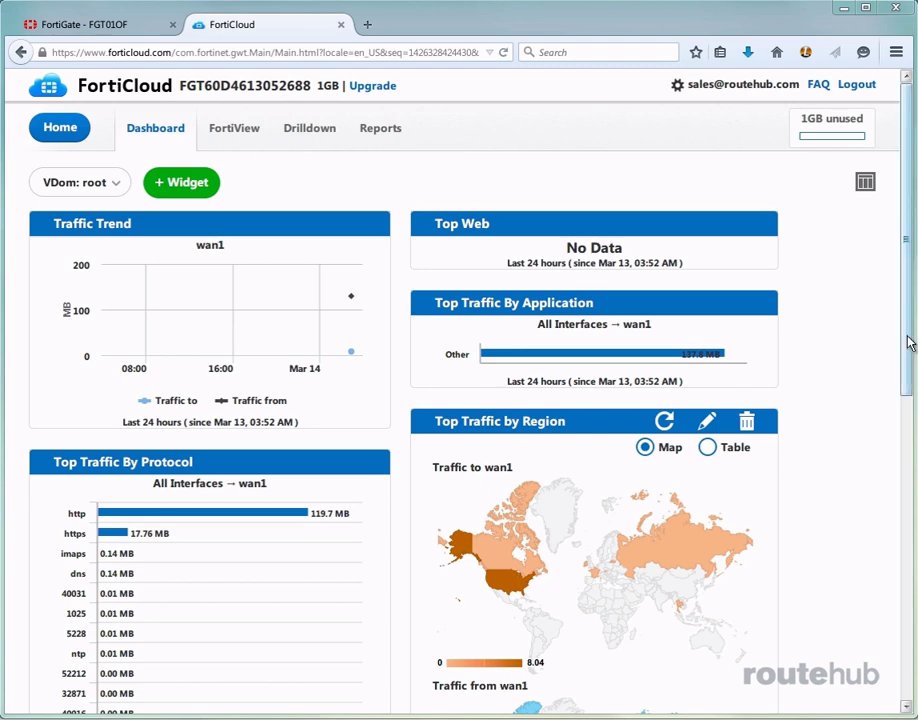
# Step: Review the FortiCloud dashboard's traffic widgets and the list of log widgets that can be added
pyautogui.moveTo(912, 338); pyautogui.dragTo(910, 285)
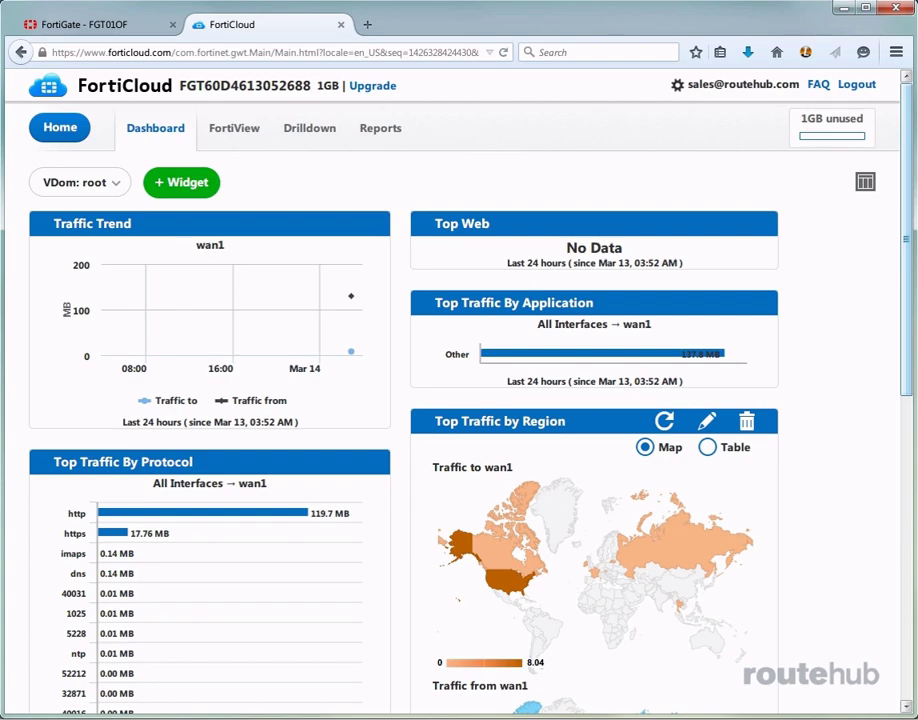
pyautogui.click(171, 184)
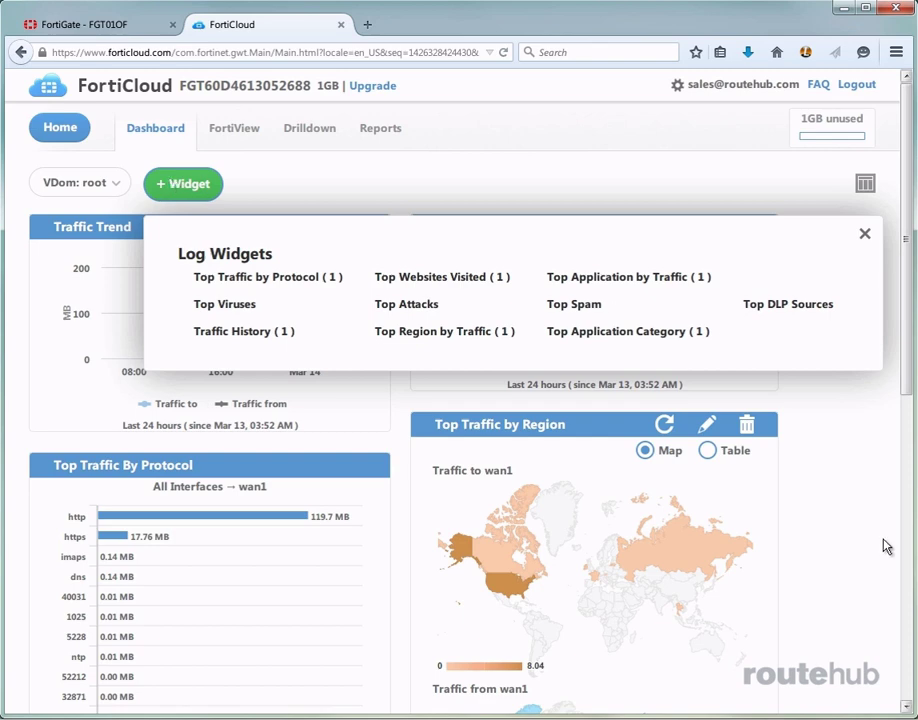
pyautogui.click(866, 236)
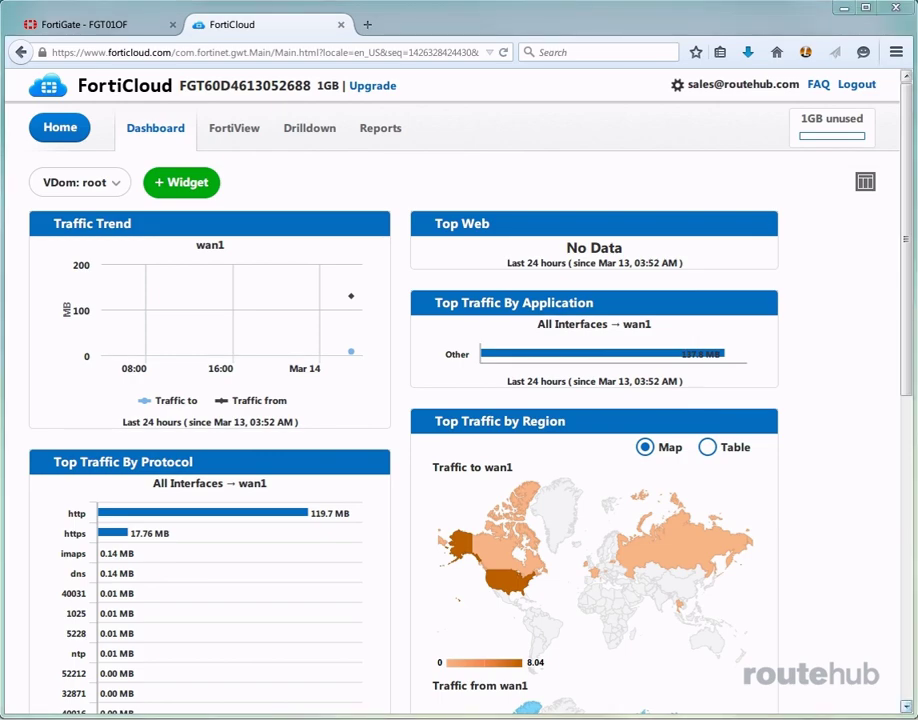
# Step: Show the FortiView traffic for the last 60 minutes by Source instead of Destination
pyautogui.click(237, 128)
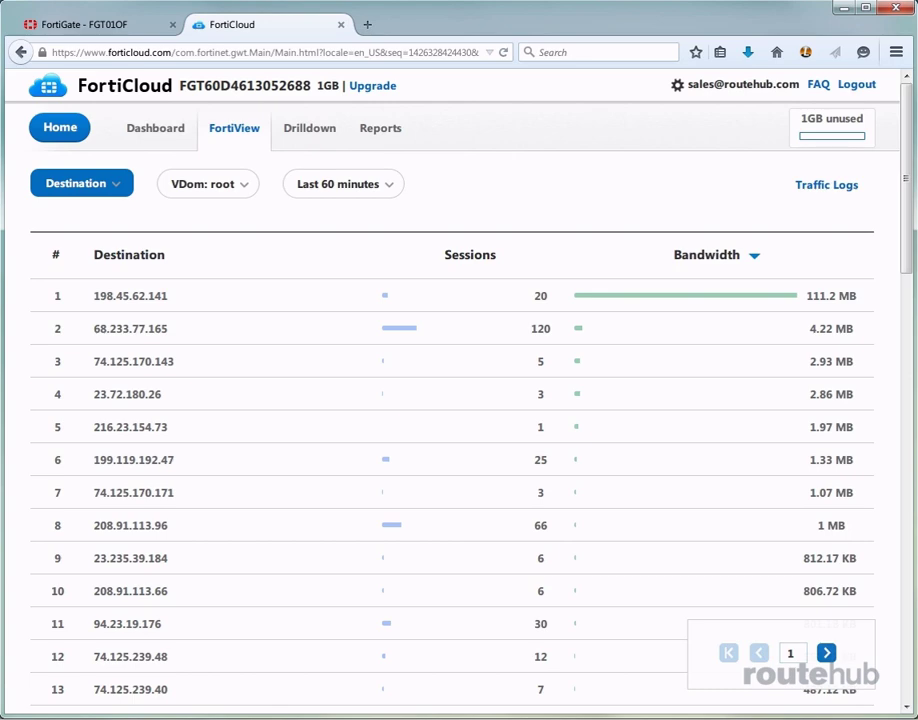
pyautogui.click(113, 185)
pyautogui.click(90, 260)
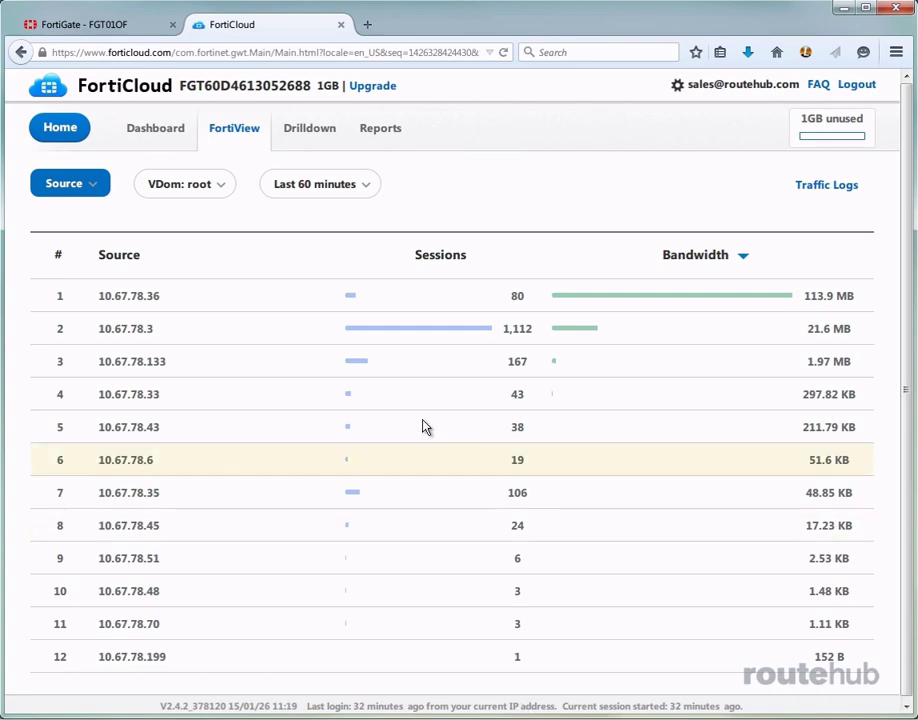
# Step: Drill into source 10.67.78.36 and examine its applications, destinations and logs
pyautogui.click(249, 300)
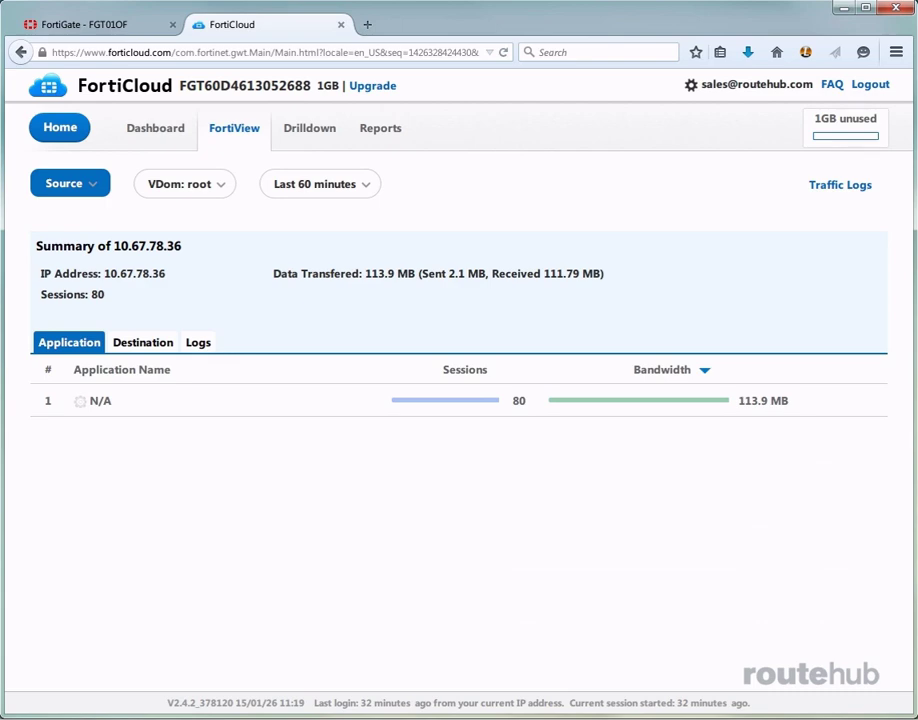
pyautogui.click(143, 342)
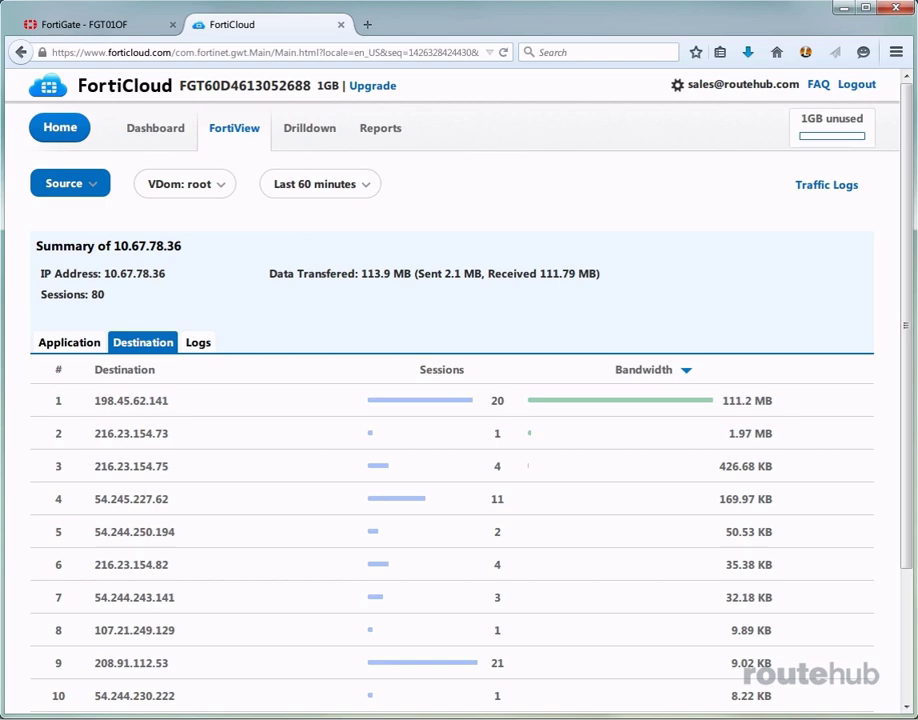
pyautogui.moveTo(907, 563); pyautogui.dragTo(908, 690)
pyautogui.moveTo(912, 642); pyautogui.dragTo(912, 517)
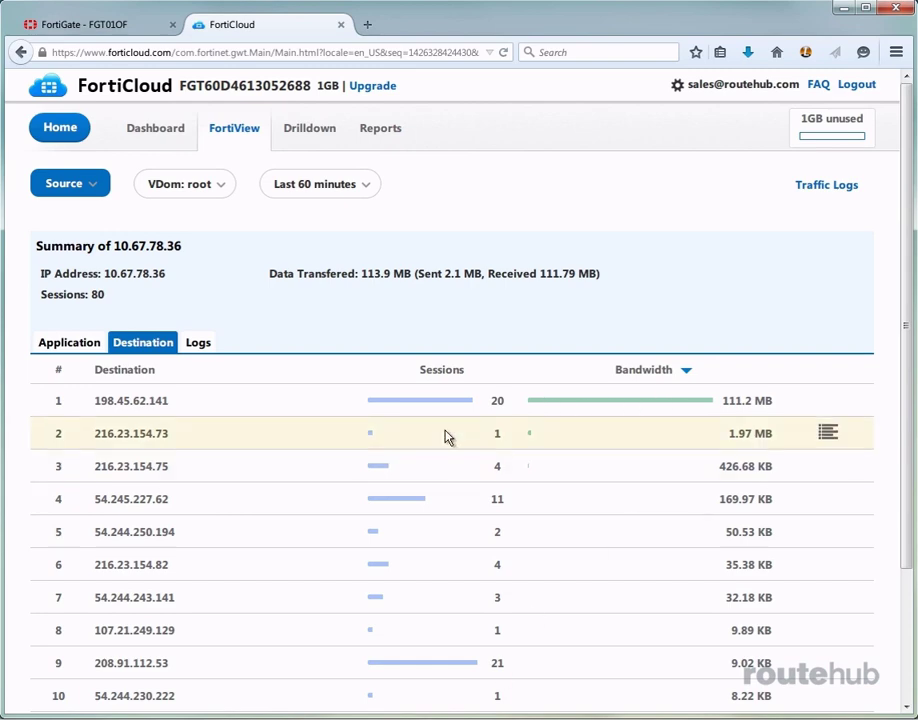
pyautogui.click(199, 345)
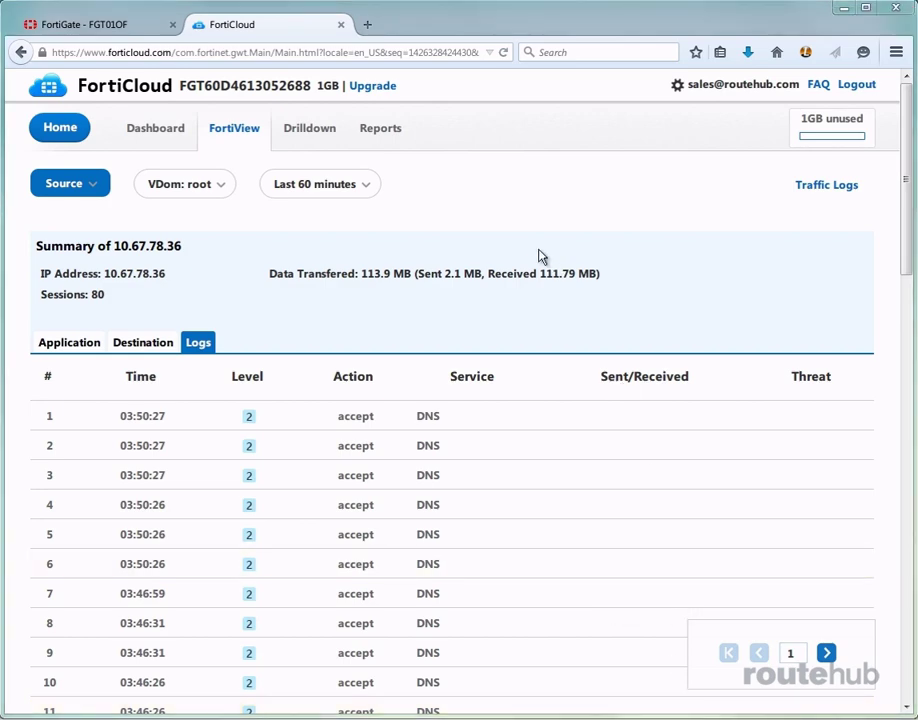
# Step: Examine the Drilldown traffic analysis for Top Traffic by Service
pyautogui.click(320, 135)
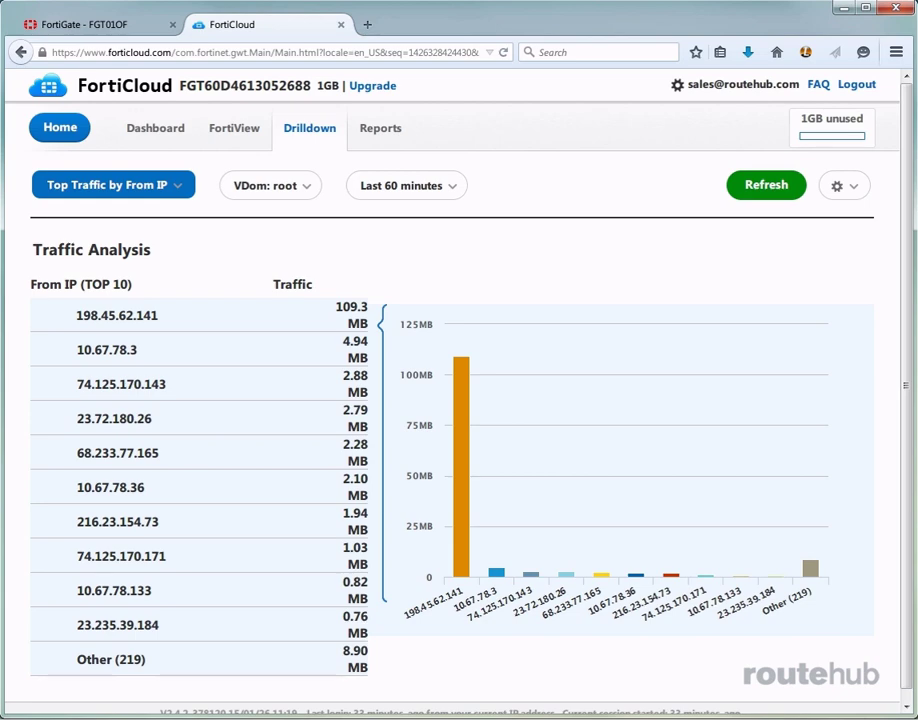
pyautogui.click(182, 188)
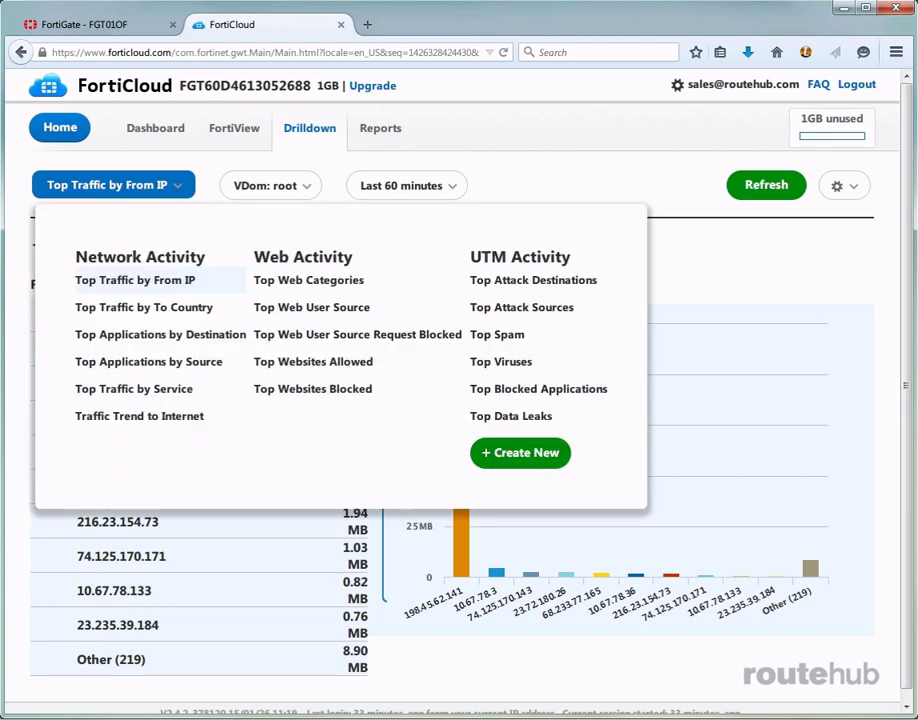
pyautogui.click(168, 390)
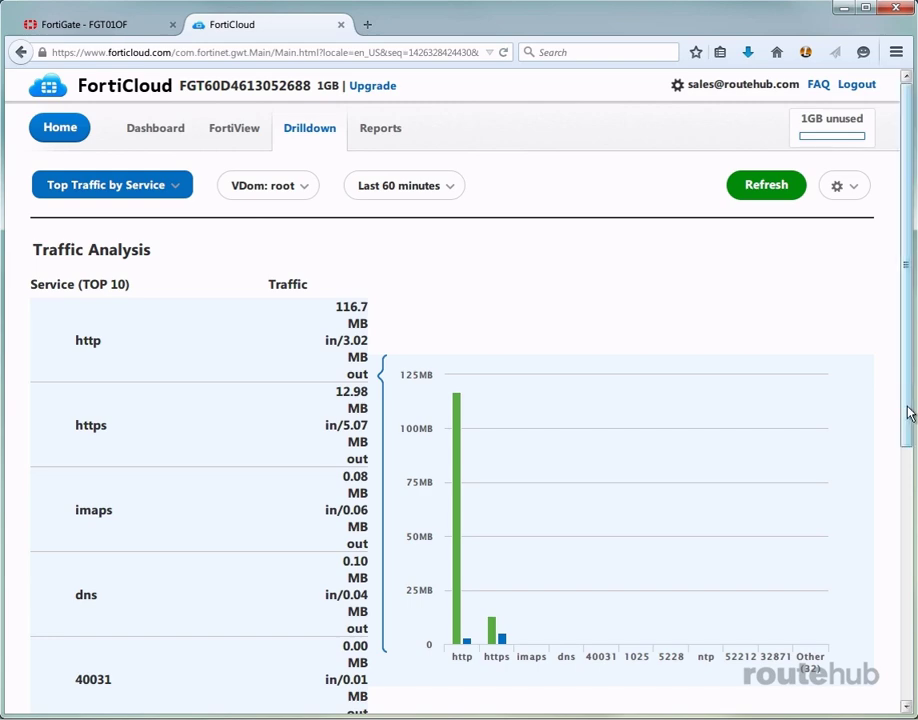
pyautogui.moveTo(908, 413); pyautogui.dragTo(902, 293)
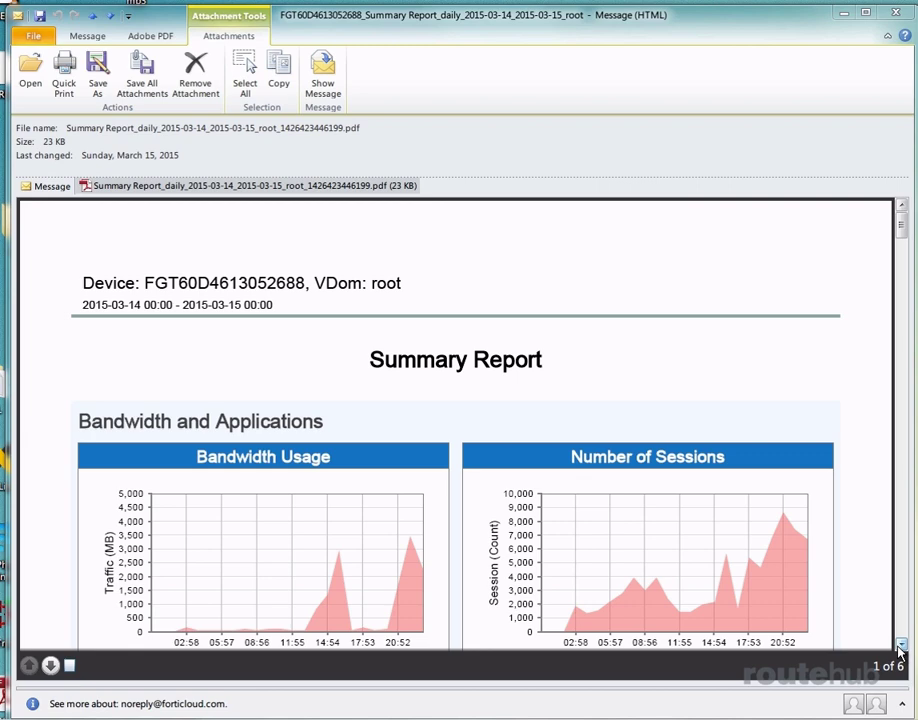
# Step: Read through the bandwidth, source and application sections of the emailed daily Summary Report PDF
pyautogui.click(899, 648)
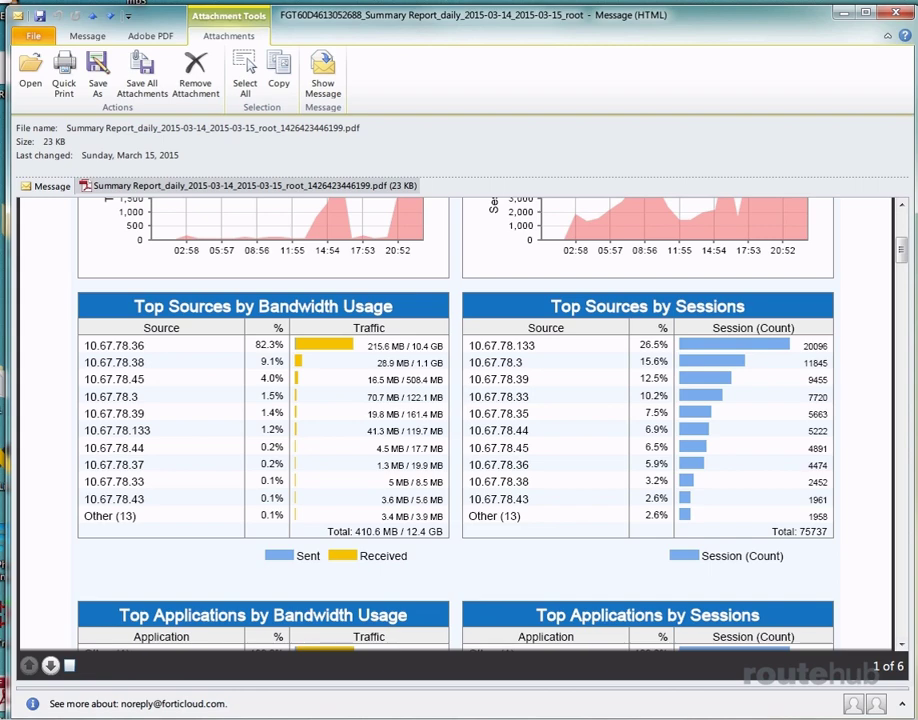
pyautogui.scroll(-6, 455, 420)
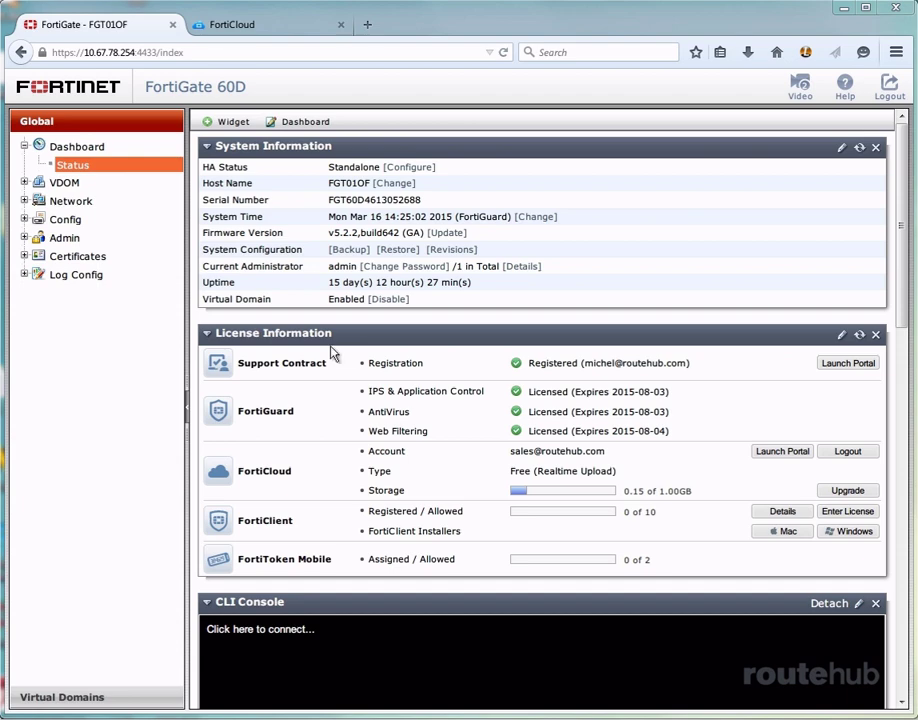
# Step: Check the device's management tunnel status in FortiCloud, and apply FortiCloud as central management in the FortiGate administrator settings
pyautogui.click(230, 24)
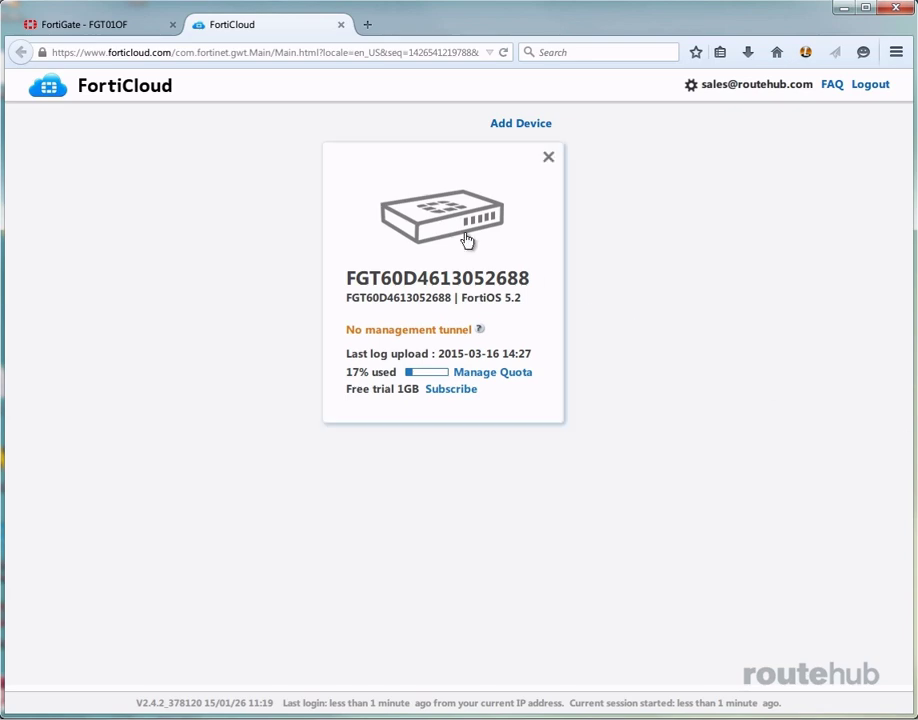
pyautogui.click(115, 24)
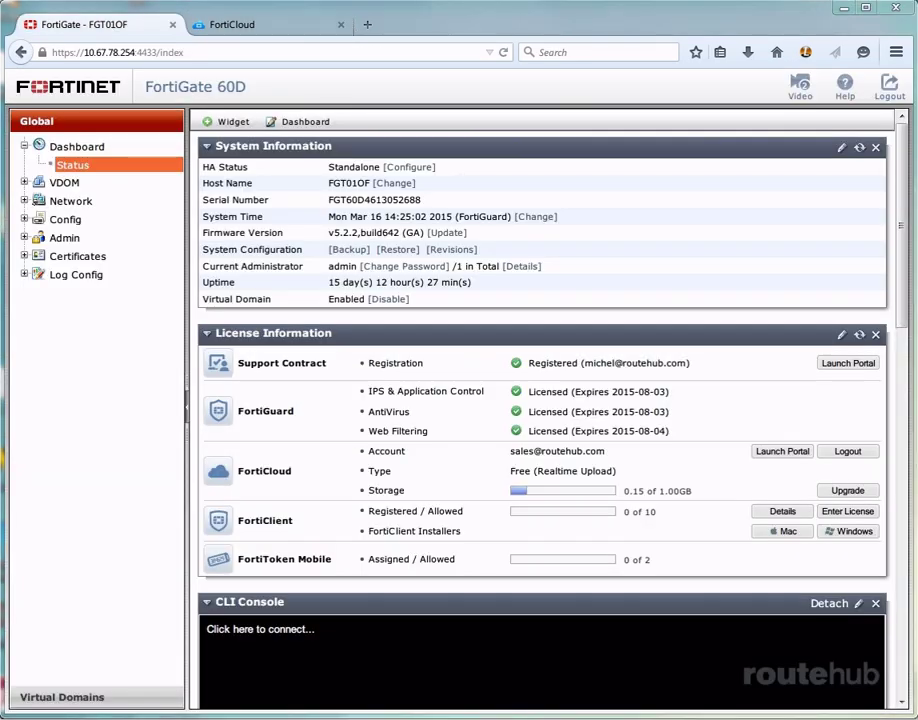
pyautogui.click(68, 237)
pyautogui.click(63, 291)
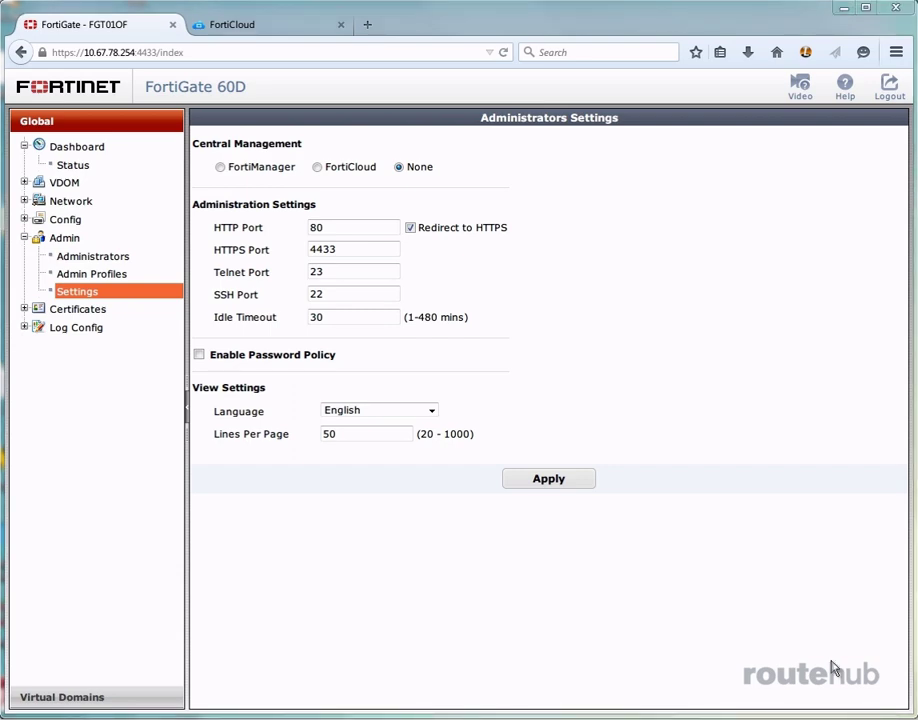
pyautogui.click(318, 168)
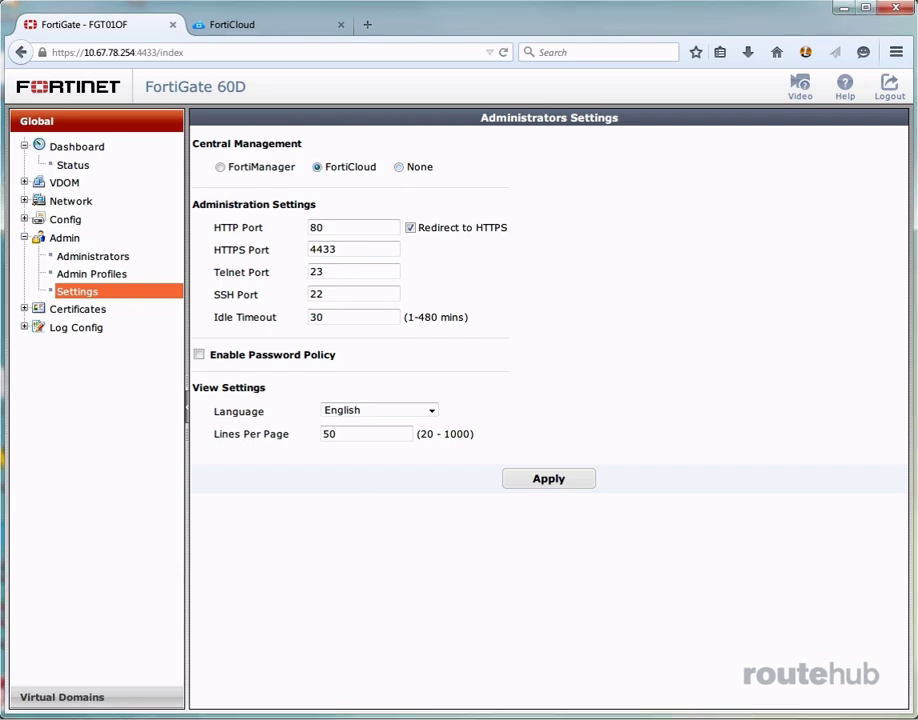
pyautogui.click(549, 482)
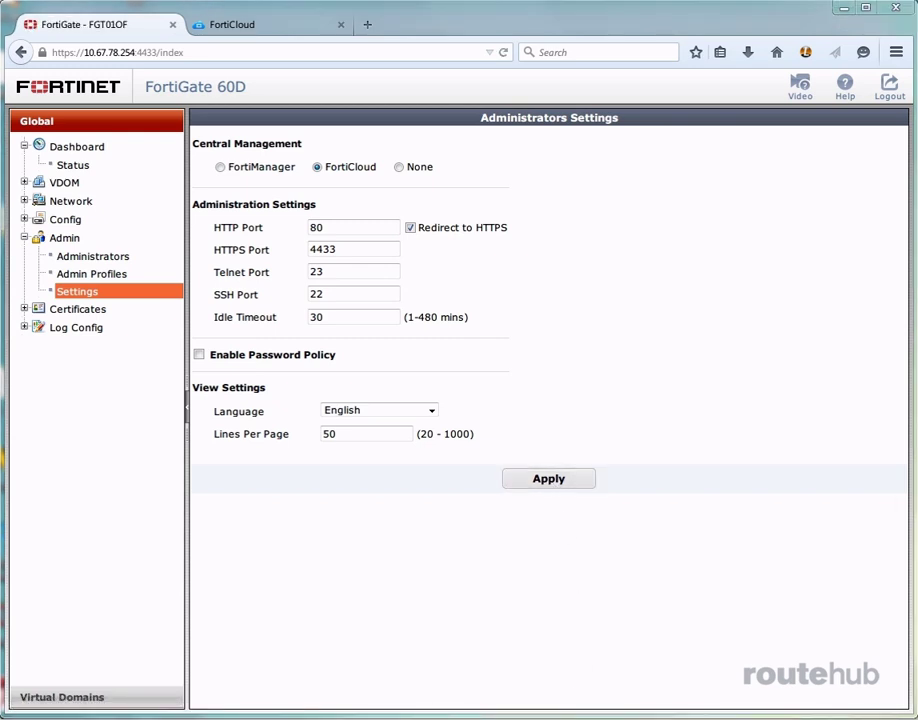
# Step: Check the FortiGate status dashboard, and open the FGT01OF device's Management page in FortiCloud
pyautogui.click(74, 166)
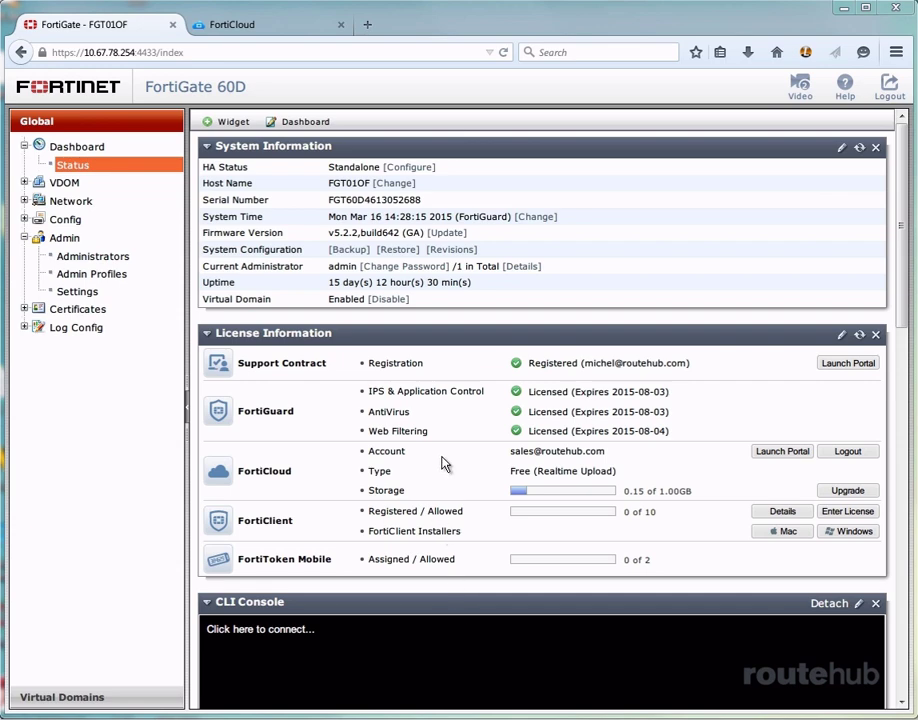
pyautogui.click(281, 26)
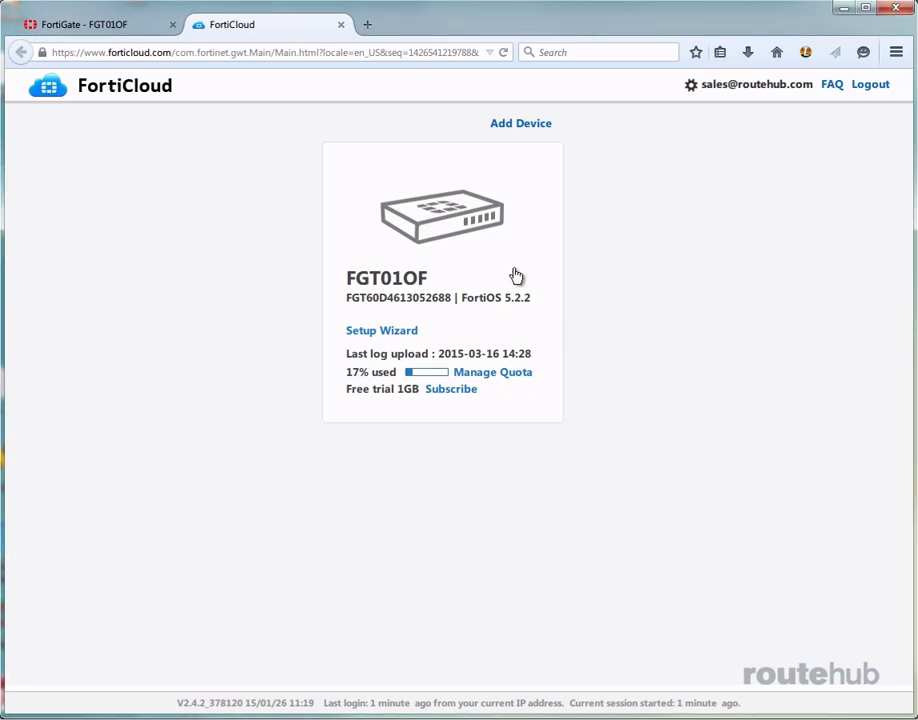
pyautogui.click(440, 224)
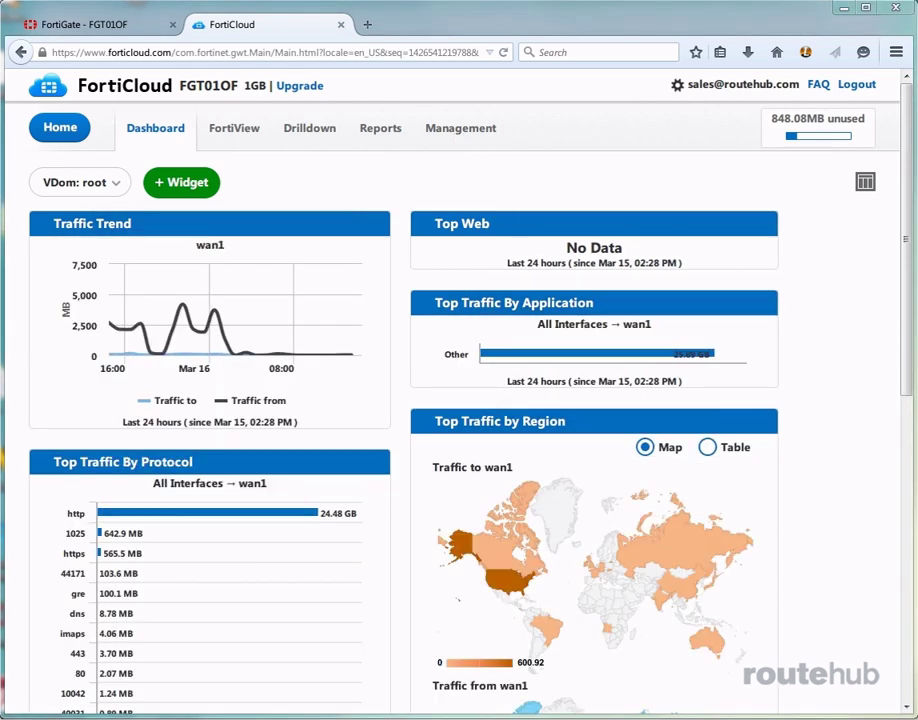
pyautogui.click(457, 130)
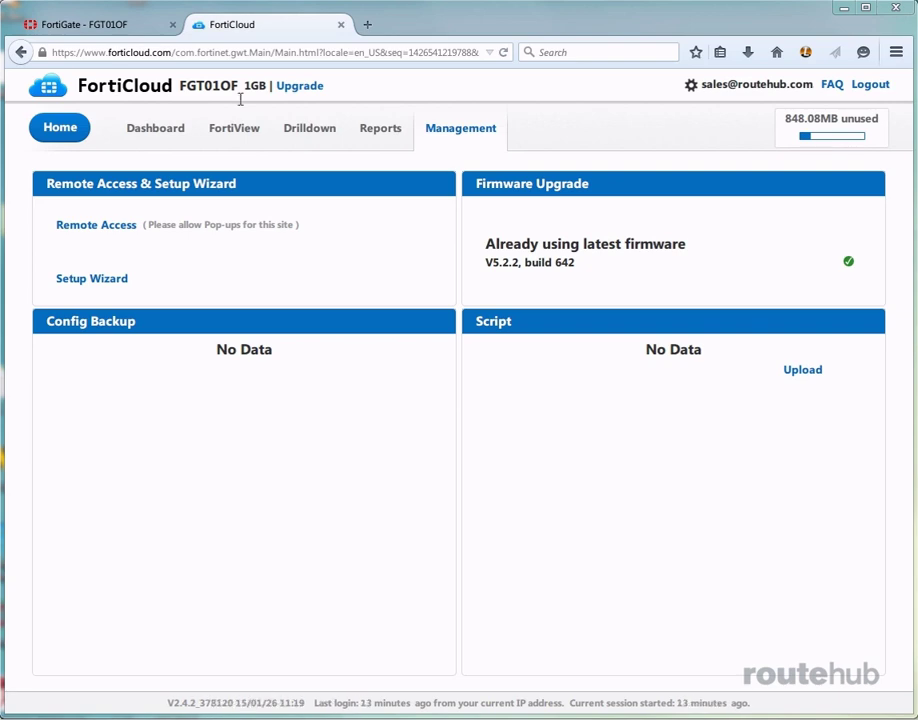
# Step: Connect to the FortiGate CLI console, enter config system central-management under config global, and show its settings
pyautogui.click(112, 27)
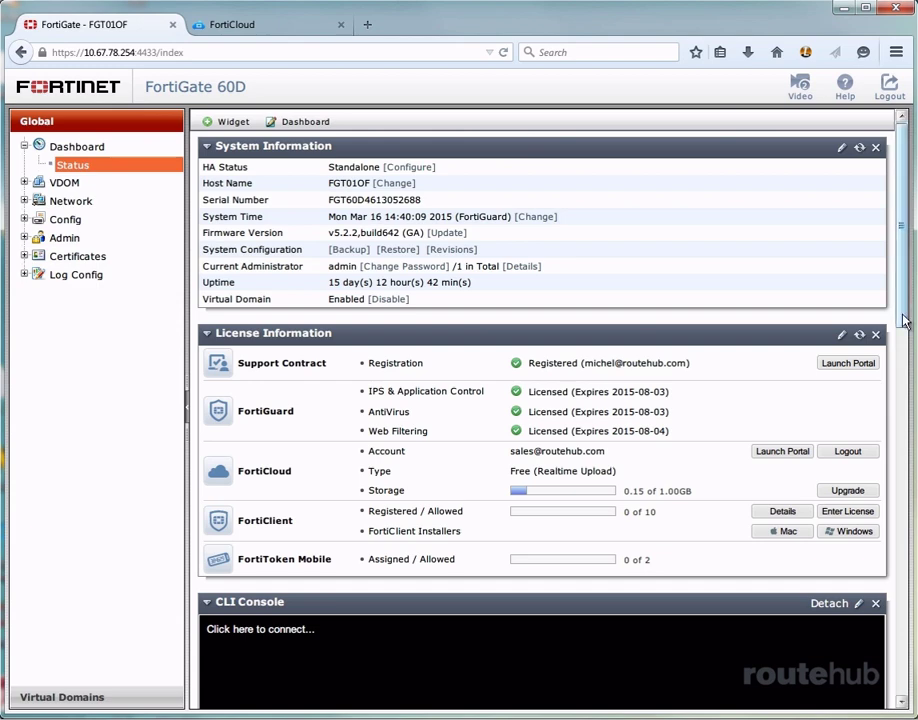
pyautogui.moveTo(902, 318); pyautogui.dragTo(910, 491)
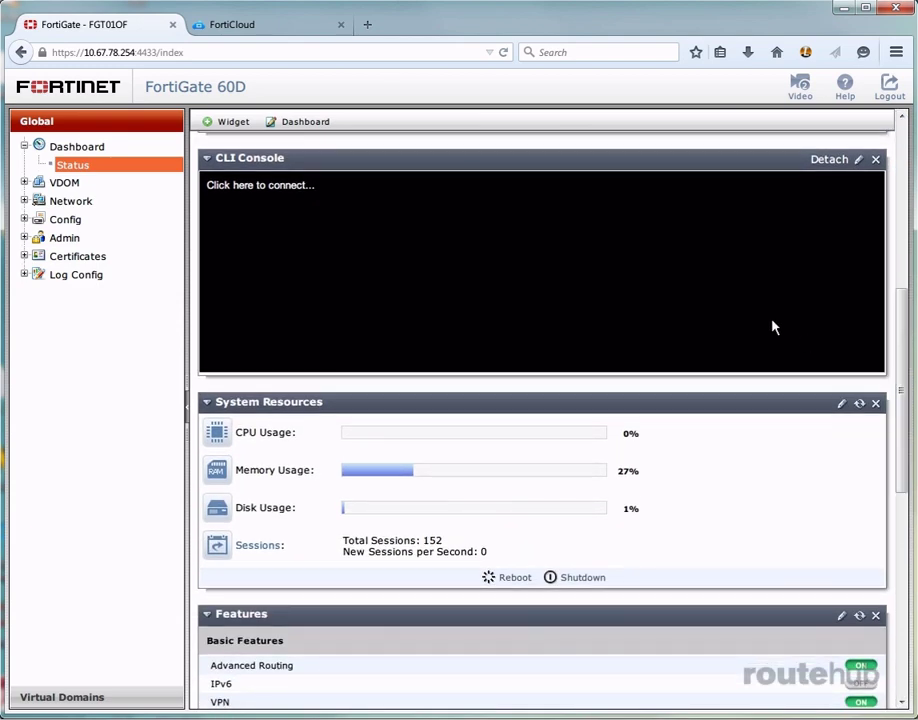
pyautogui.click(643, 260)
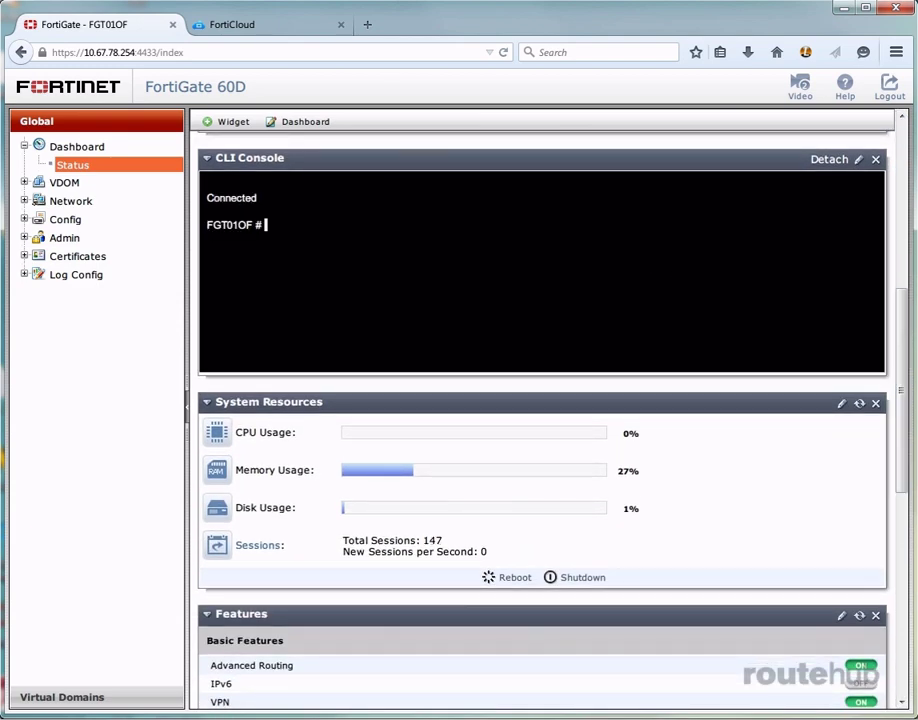
pyautogui.write('config global')
pyautogui.press('Return')
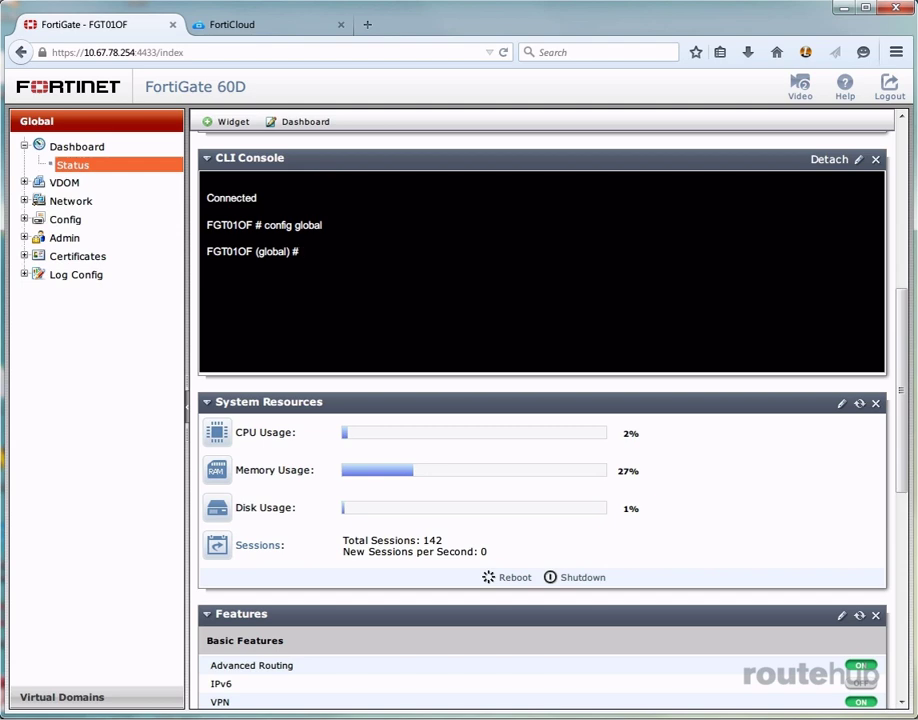
pyautogui.write('config system central-management')
pyautogui.press('Return')
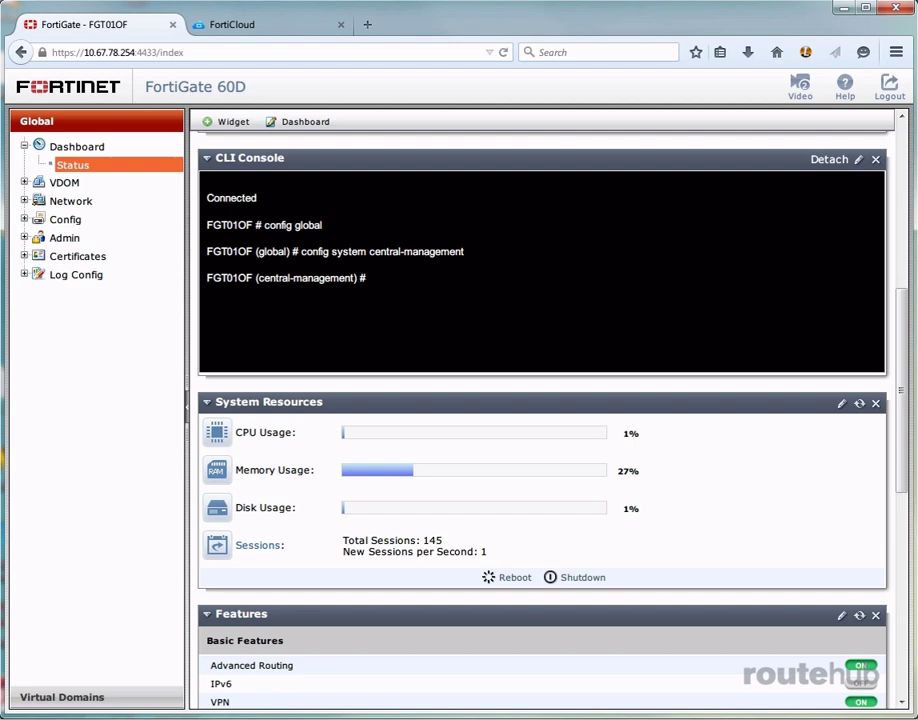
pyautogui.write('show')
pyautogui.press('Return')
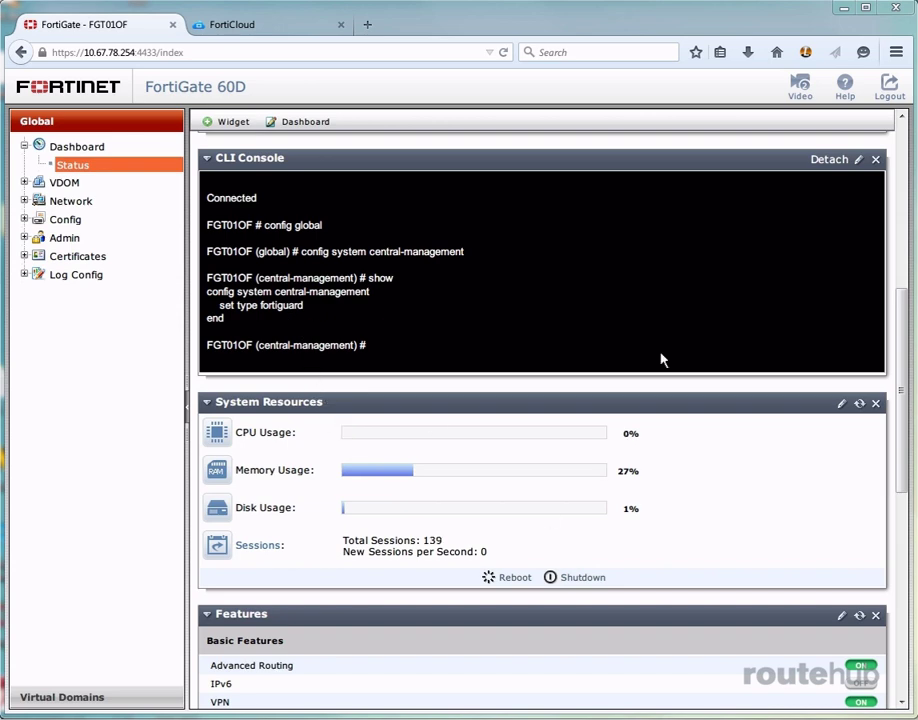
# Step: Set the central-management mode to backup and show the configuration
pyautogui.write('set nml')
pyautogui.press('BackSpace')
pyautogui.press('BackSpace')
pyautogui.press('BackSpace')
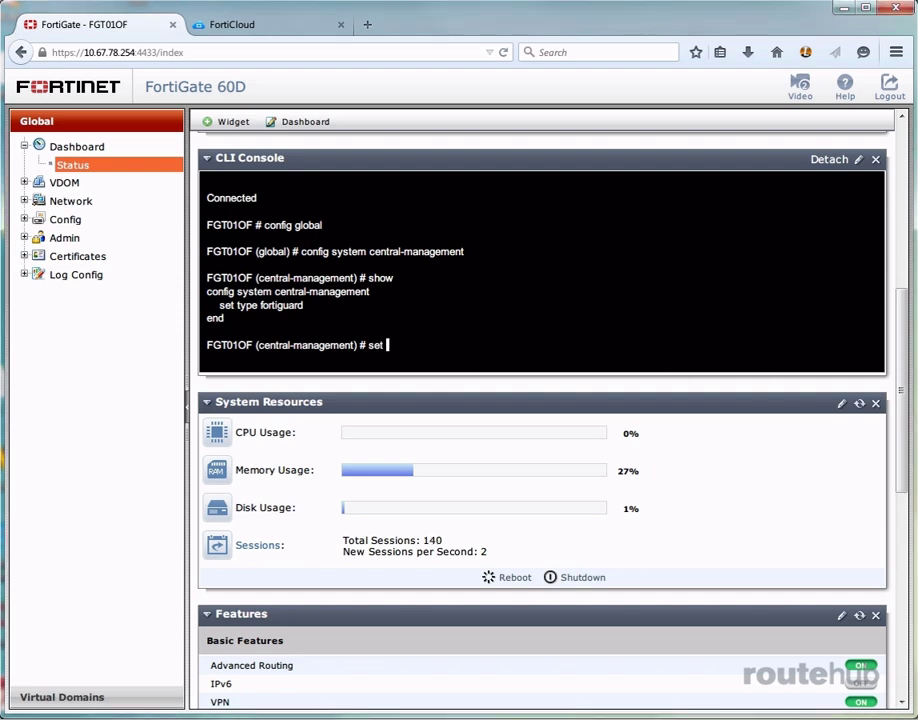
pyautogui.write('mode backup')
pyautogui.press('Return')
pyautogui.write('show')
pyautogui.press('Return')
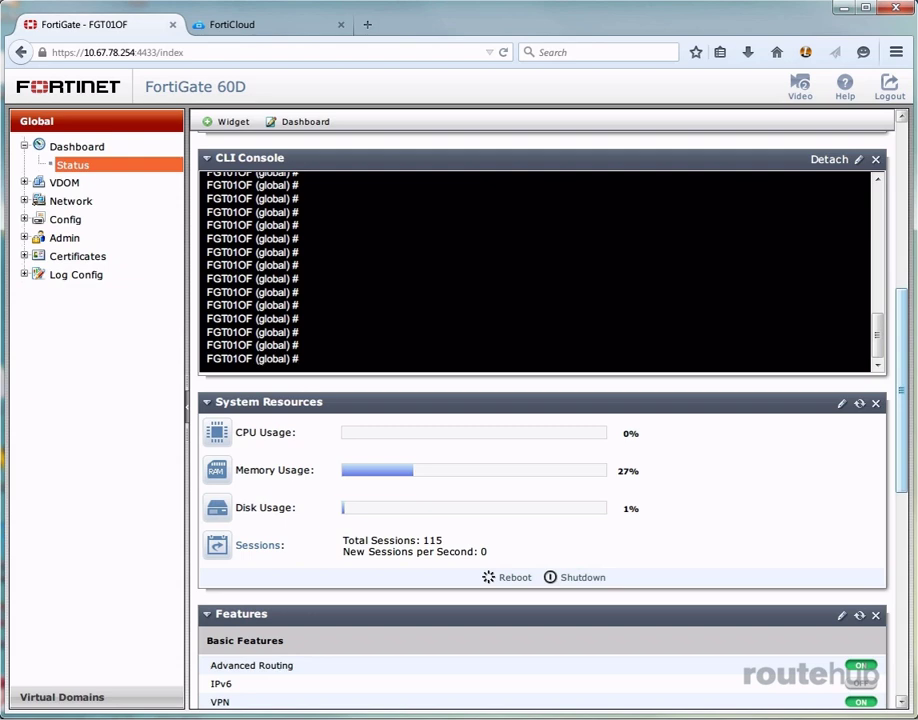
# Step: Back up the FortiGate configuration to the management station with the comment MarchCFG1
pyautogui.write('execute backup ')
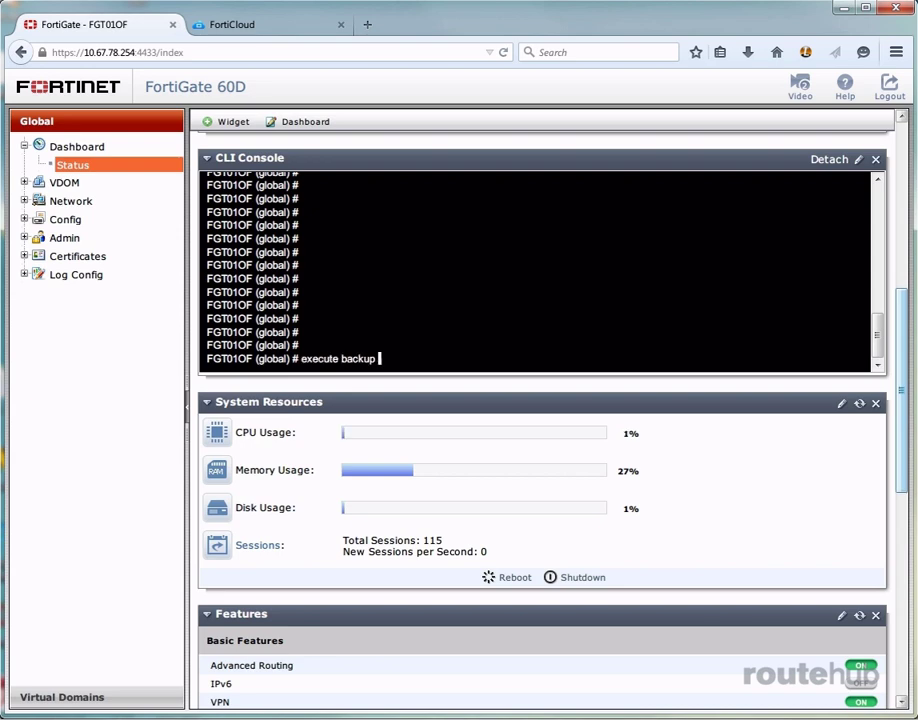
pyautogui.write('config management-station')
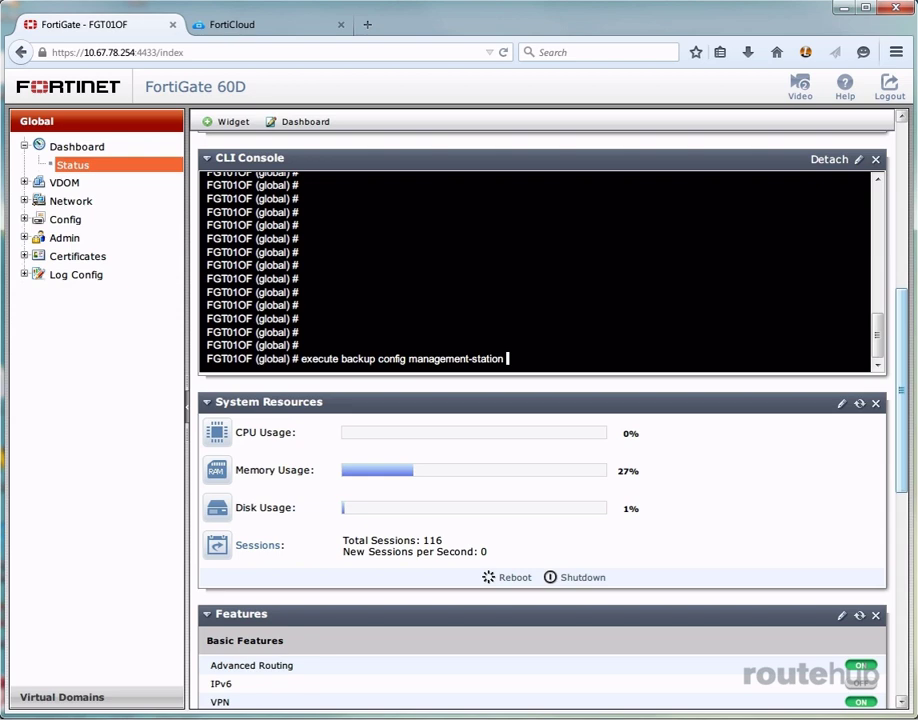
pyautogui.write('March')
pyautogui.write('CFG1')
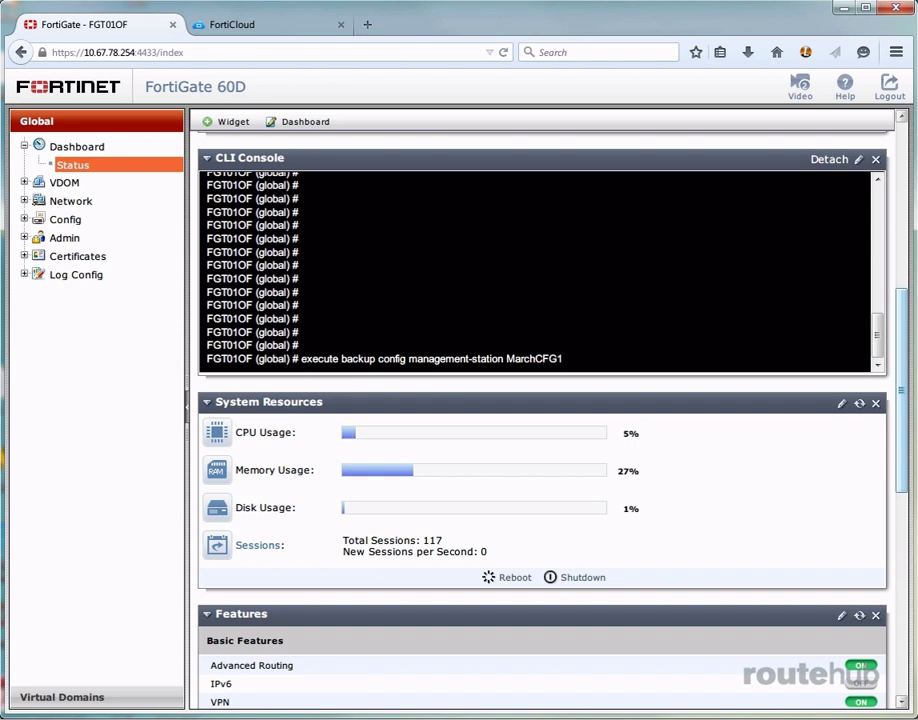
pyautogui.press('Return')
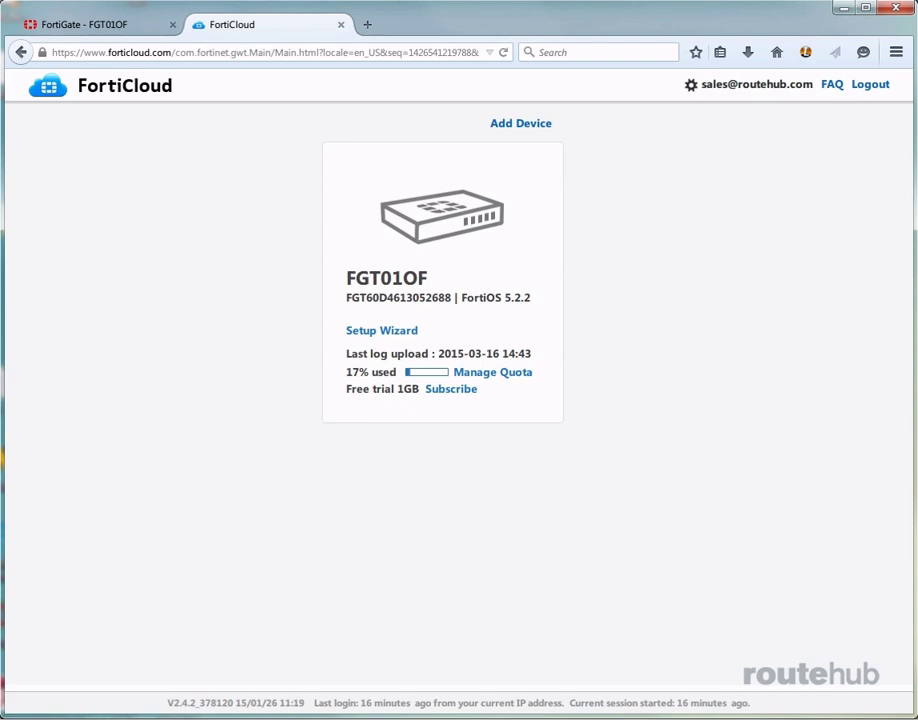
# Step: Open the FGT01OF device's Management page in FortiCloud and inspect the actions for its configuration backup
pyautogui.click(470, 238)
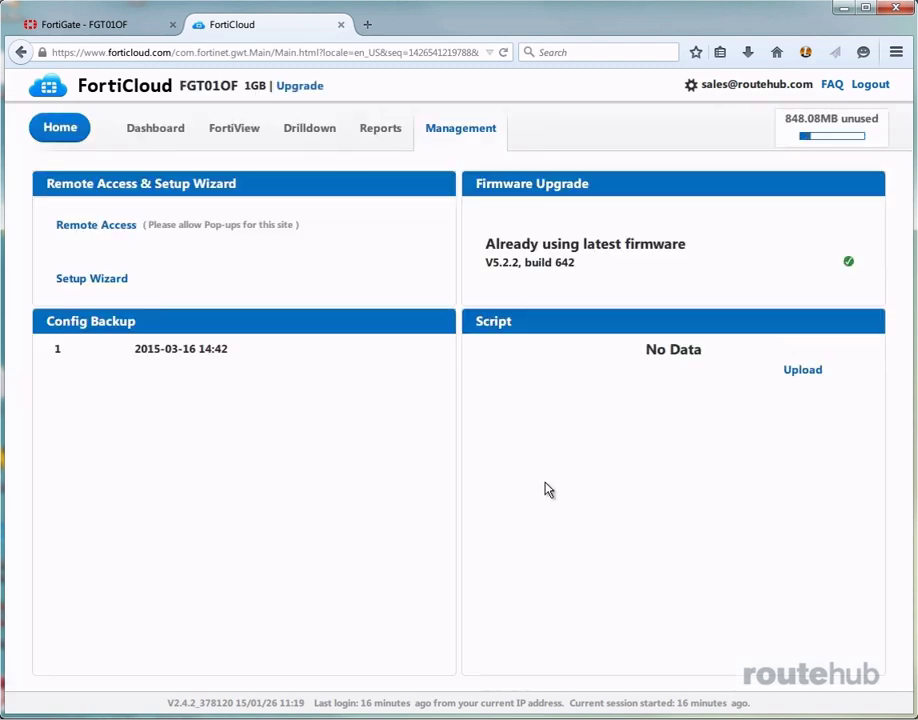
pyautogui.moveTo(195, 350)
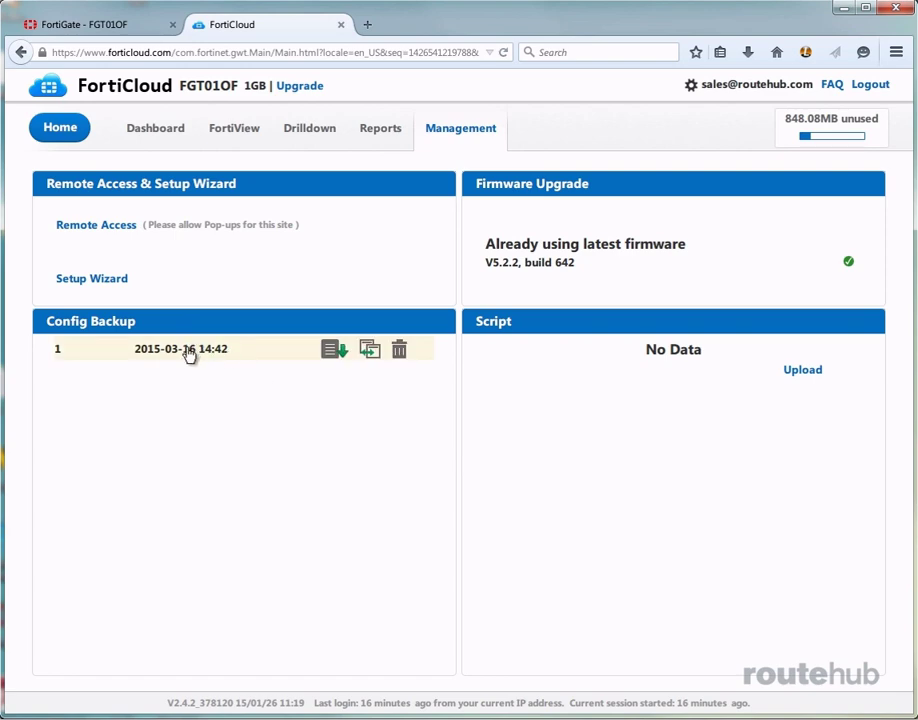